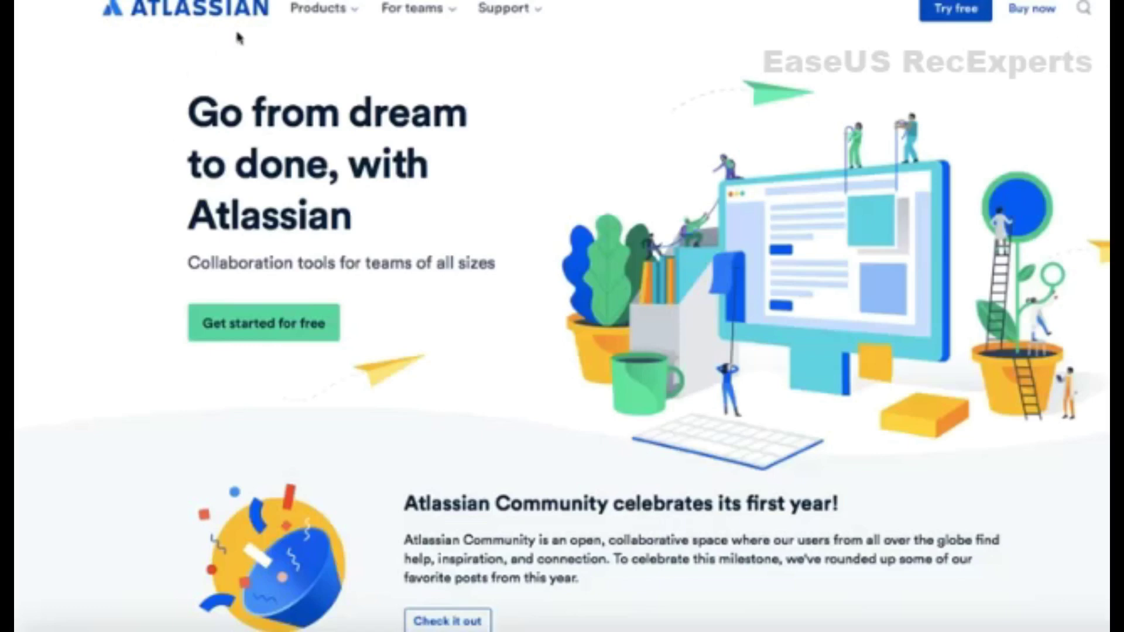
pyautogui.click(358, 21)
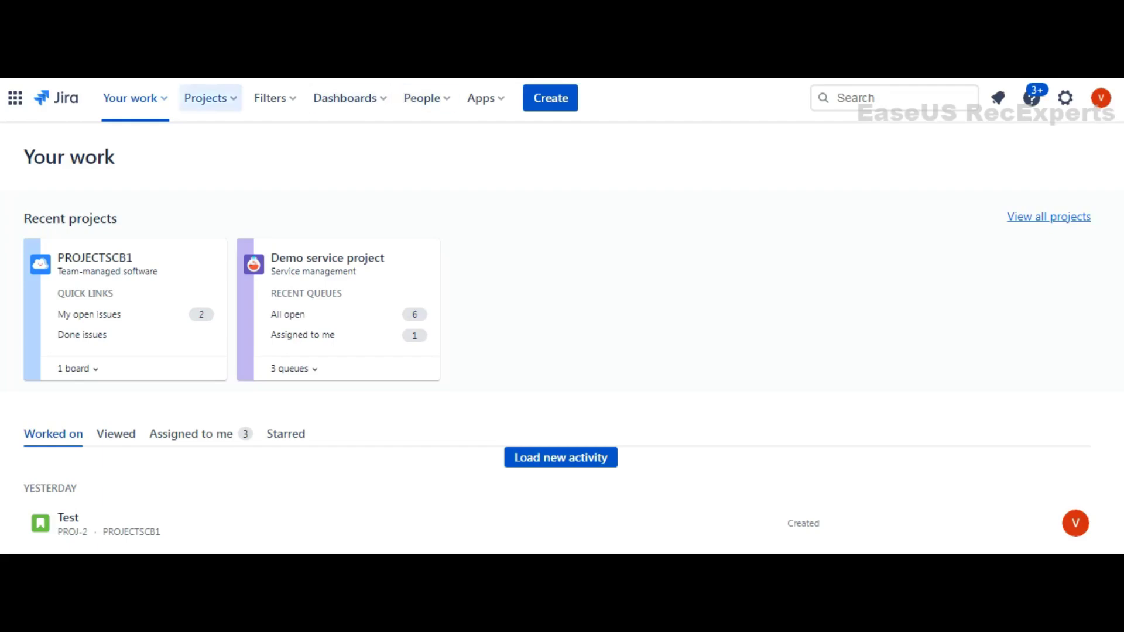
# - Start a new project using the Scrum software development template
pyautogui.click(210, 98)
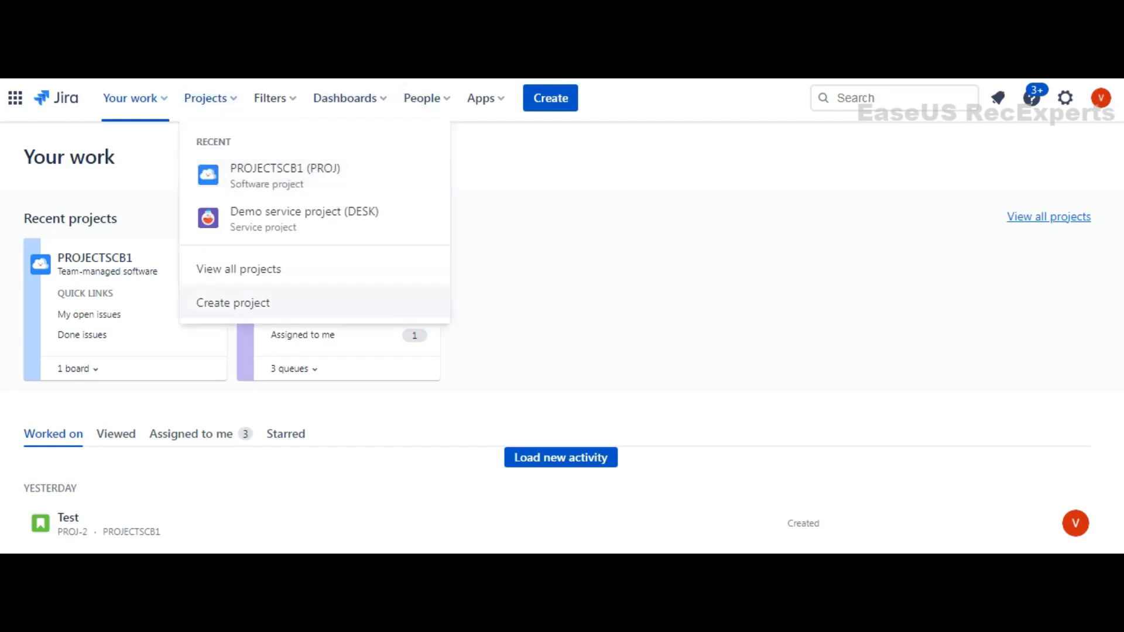
pyautogui.click(232, 302)
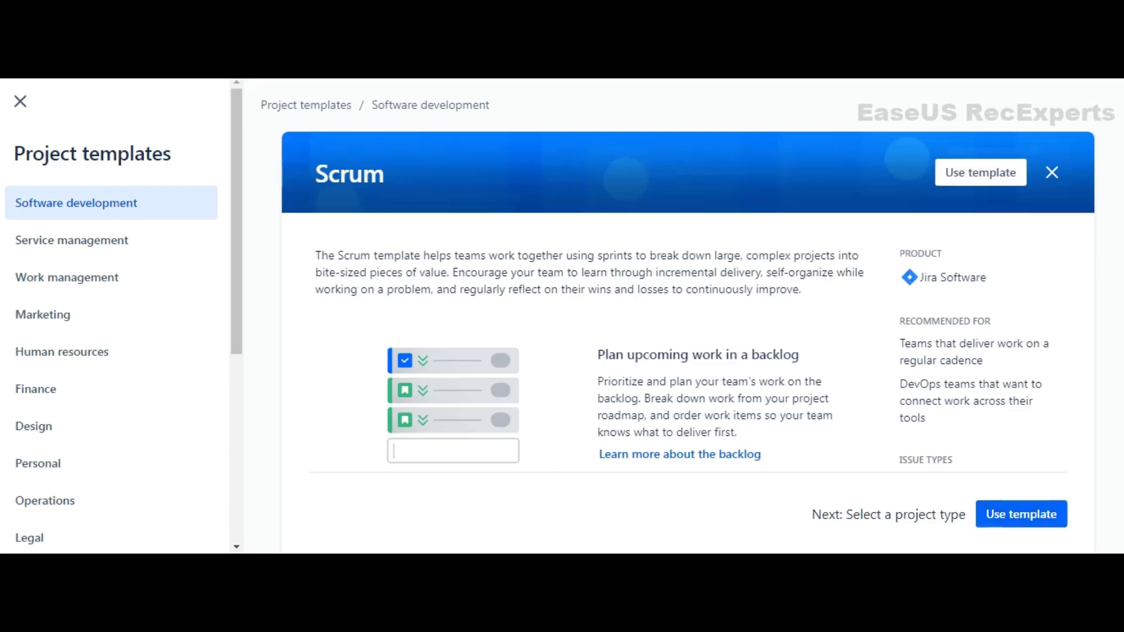
pyautogui.click(1021, 514)
# - Compare the team-managed and company-managed project types and choose a team-managed project
pyautogui.scroll(-3, 575, 316)
pyautogui.scroll(1, 574, 316)
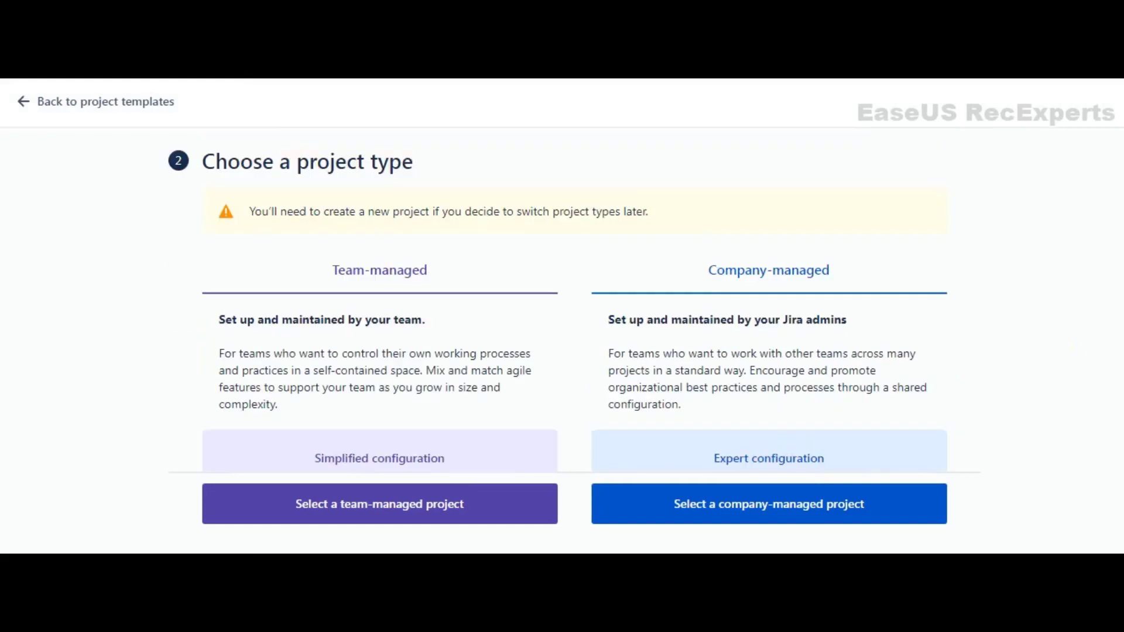
pyautogui.scroll(1, 574, 316)
pyautogui.scroll(-3, 574, 317)
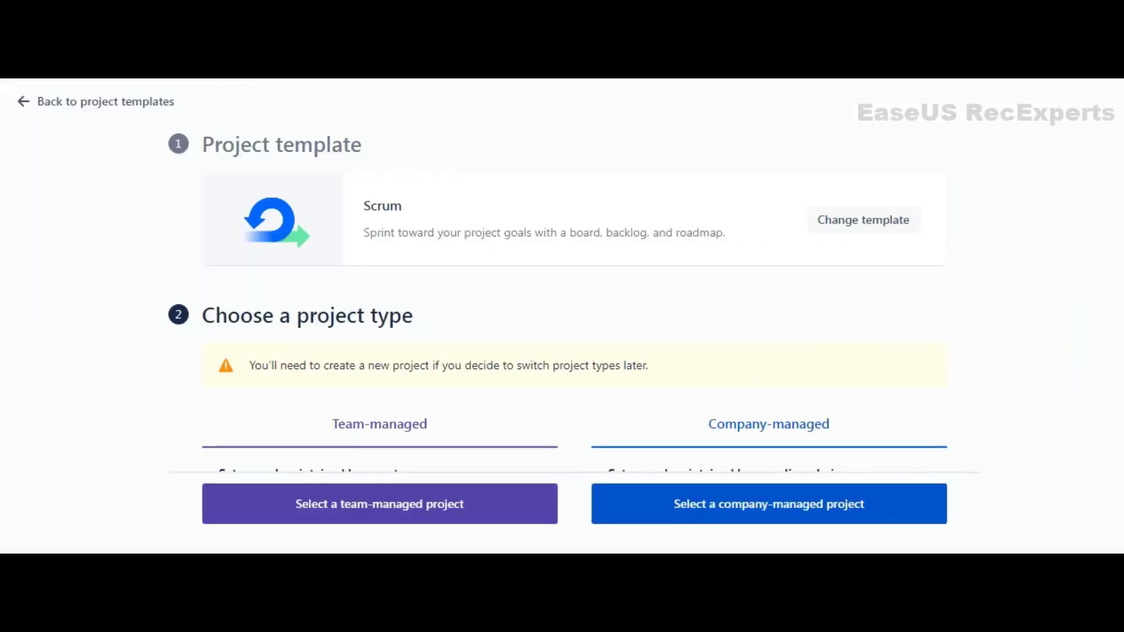
pyautogui.scroll(-3, 574, 316)
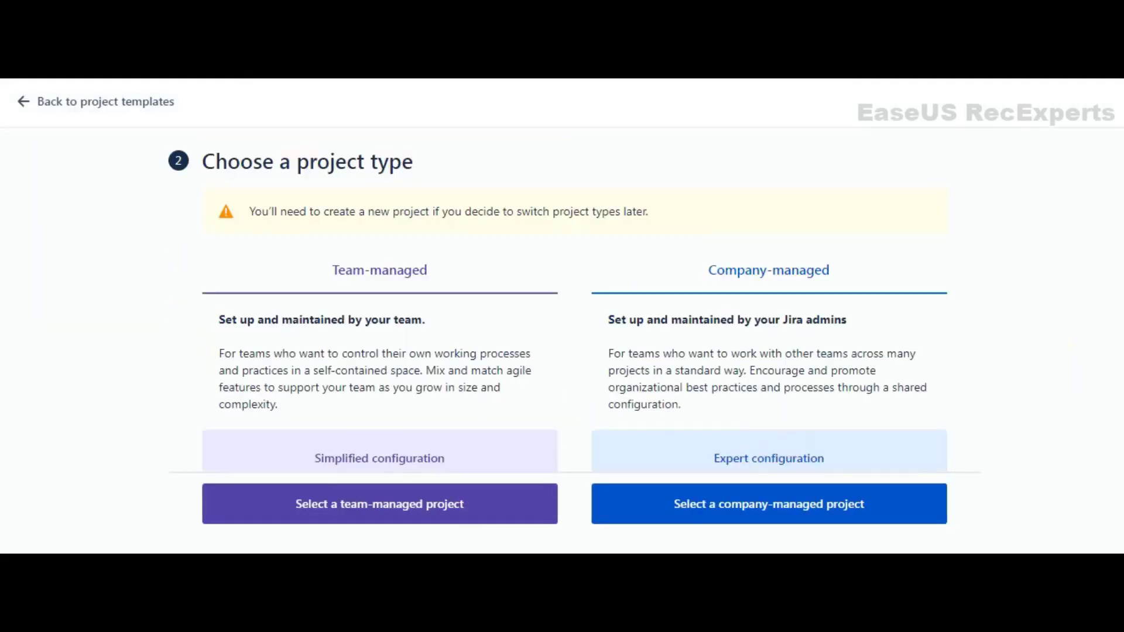
pyautogui.scroll(-2, 575, 316)
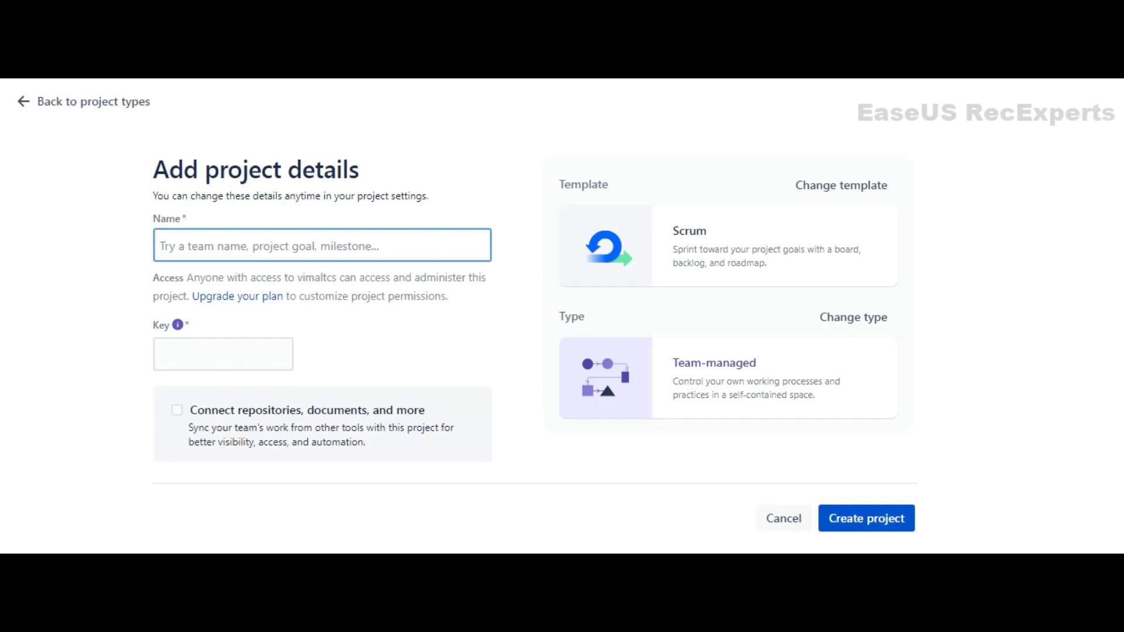
# - Name the project Testproject1, set its key to TPA and create it
pyautogui.write('Testproject1')
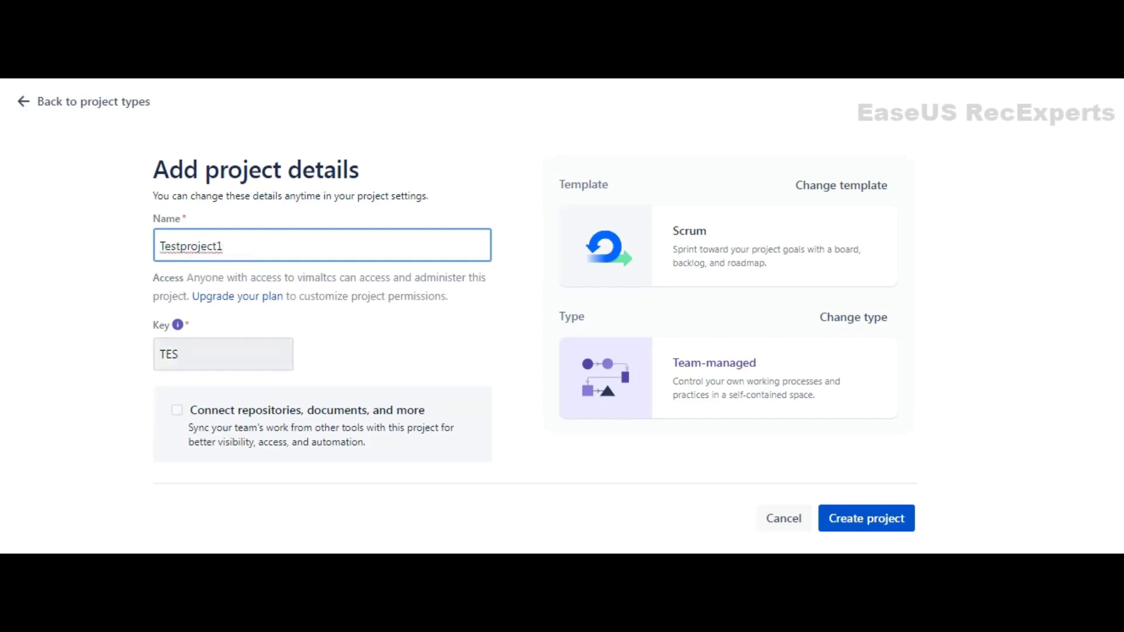
pyautogui.press('Tab')
pyautogui.write('TE')
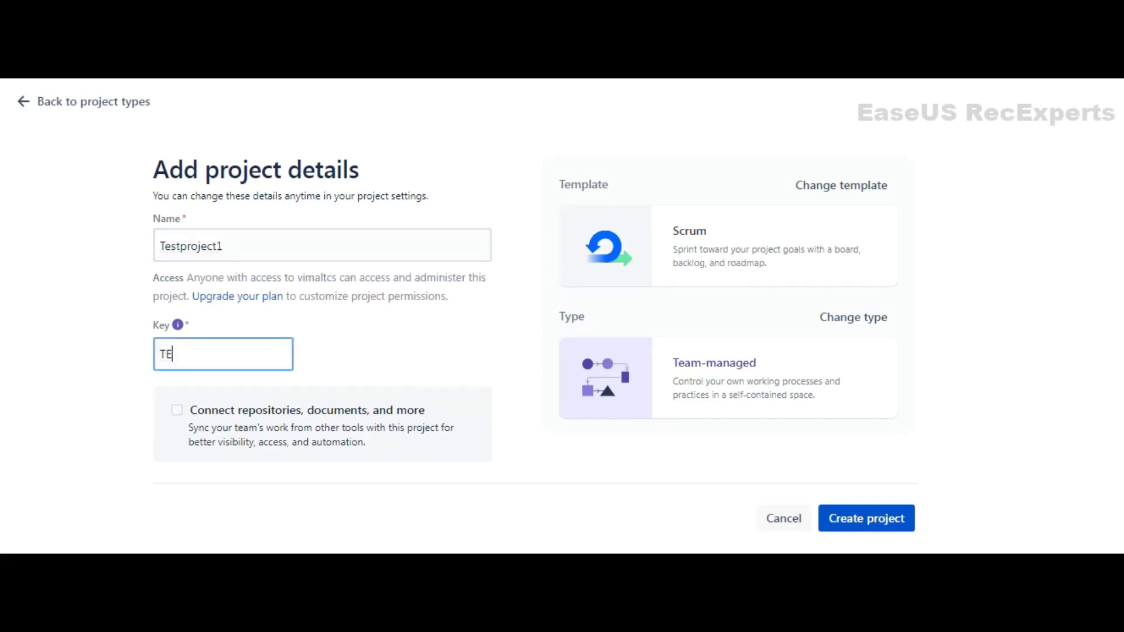
pyautogui.press('BackSpace')
pyautogui.write('PA')
pyautogui.click(867, 519)
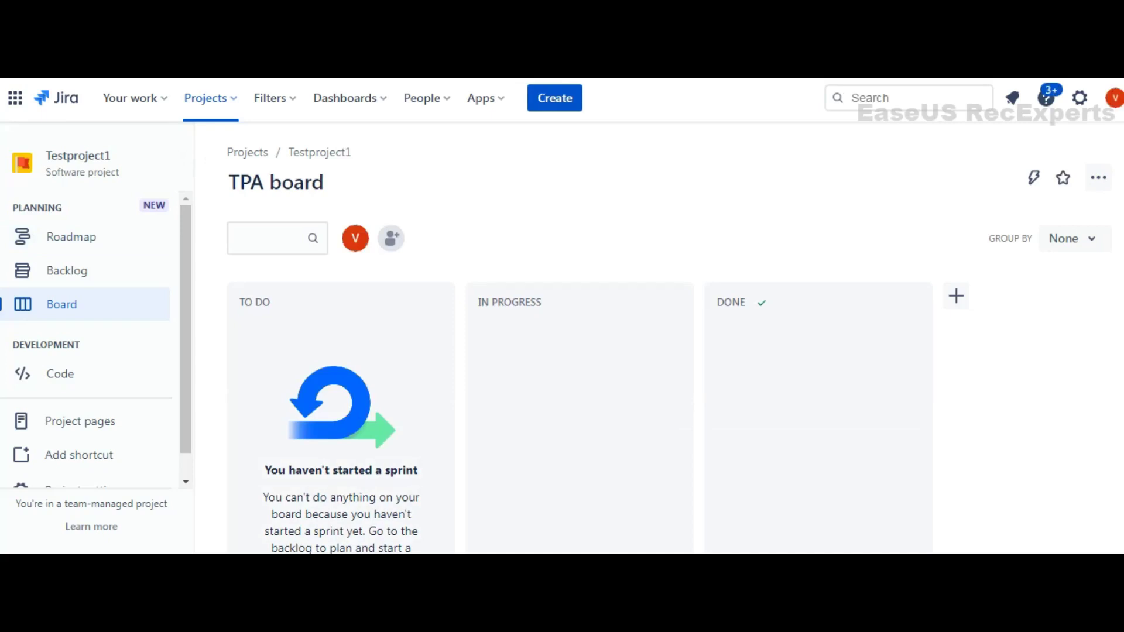
# - Open the issue types page in the project settings of Testproject1
pyautogui.click(1080, 97)
pyautogui.scroll(-1, 88, 463)
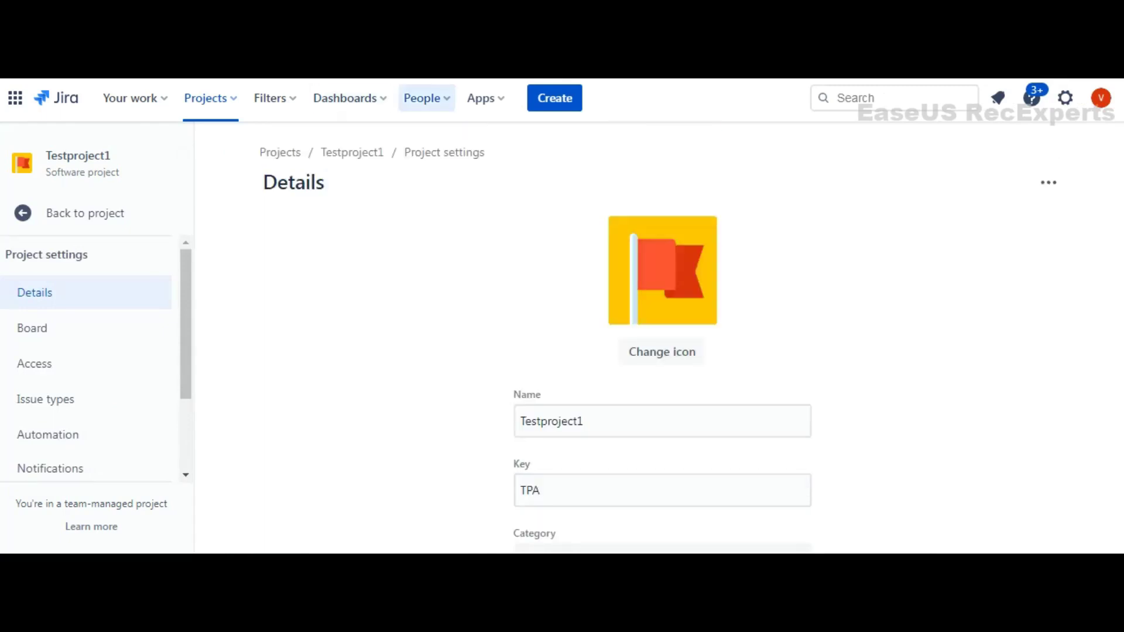
pyautogui.scroll(-1, 89, 331)
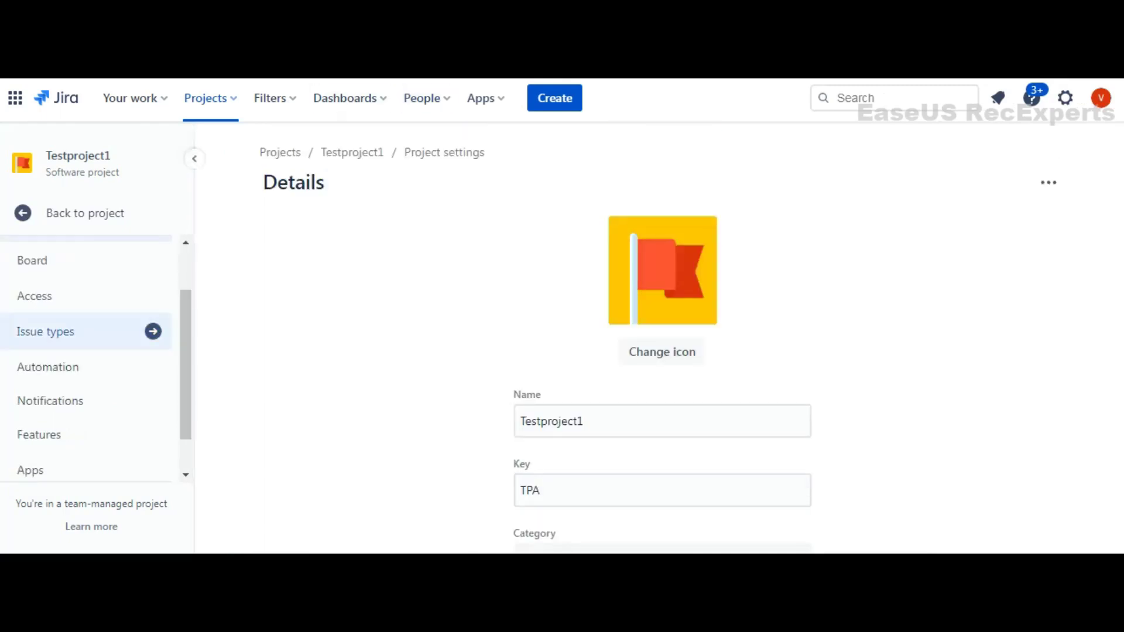
pyautogui.click(88, 332)
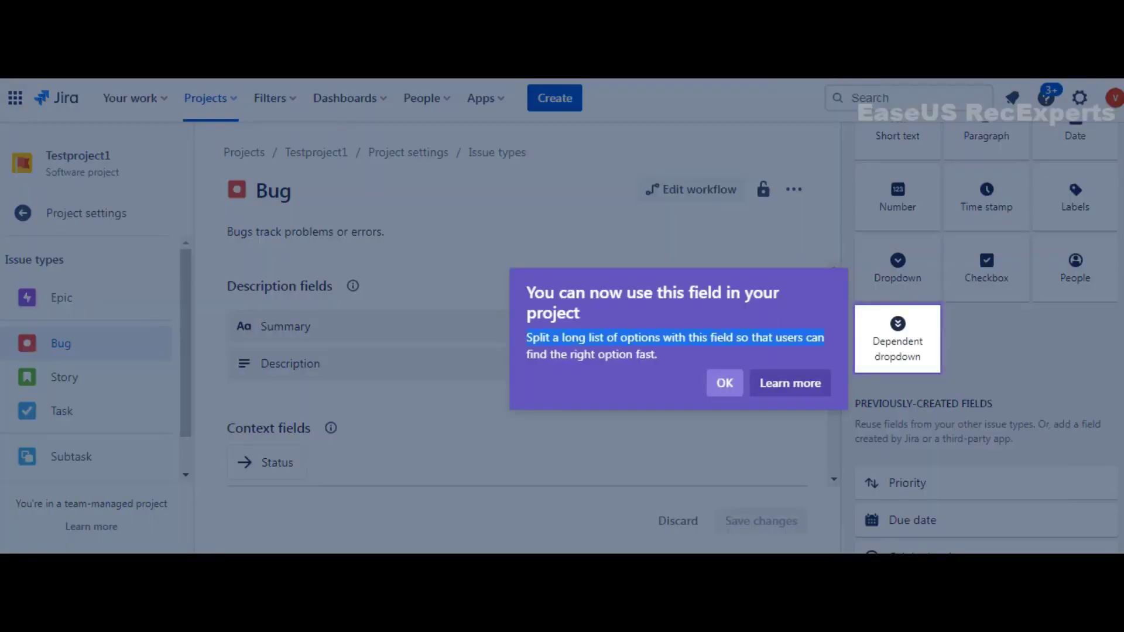
# - Dismiss the dependent dropdown tip and review the description and context fields of the Bug issue type
pyautogui.press('Return')
pyautogui.scroll(-5, 510, 362)
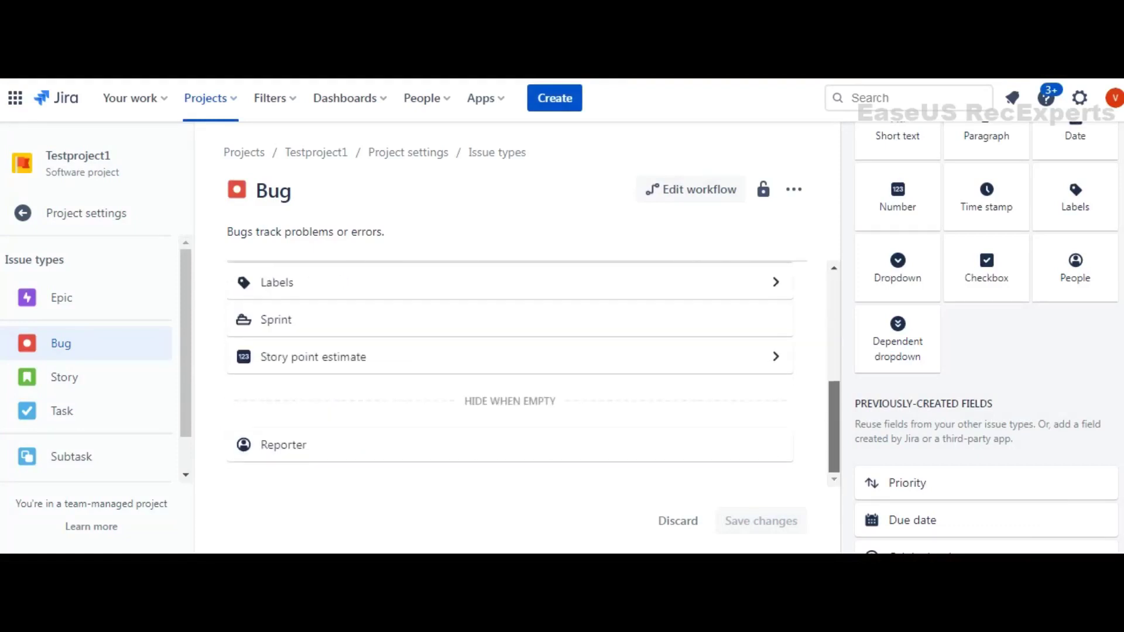
pyautogui.scroll(5, 510, 362)
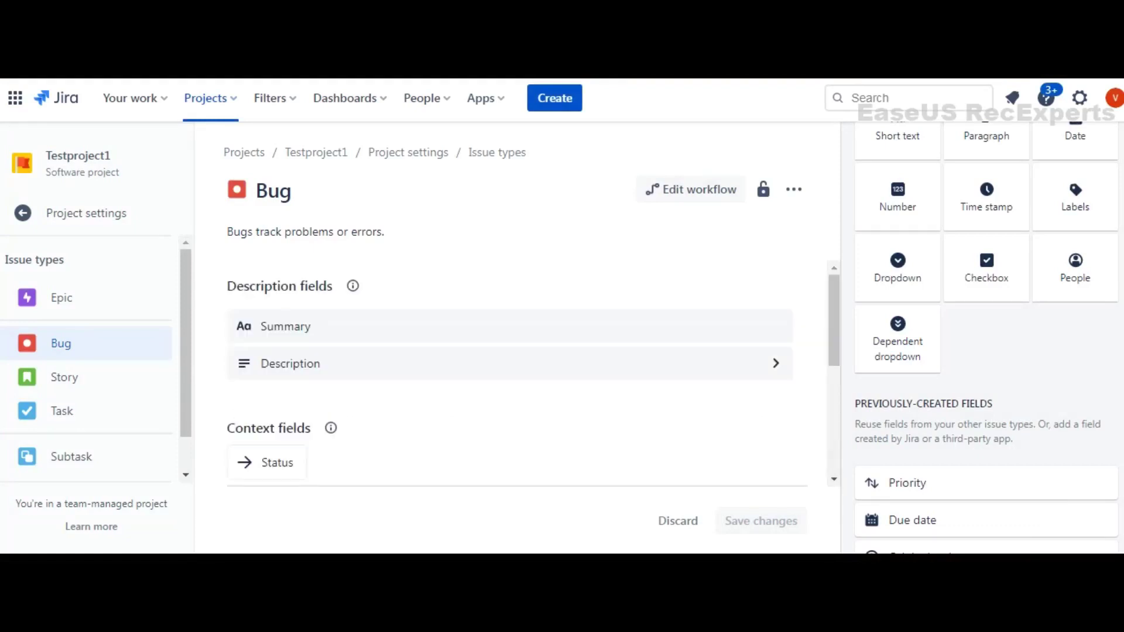
pyautogui.scroll(-5, 510, 363)
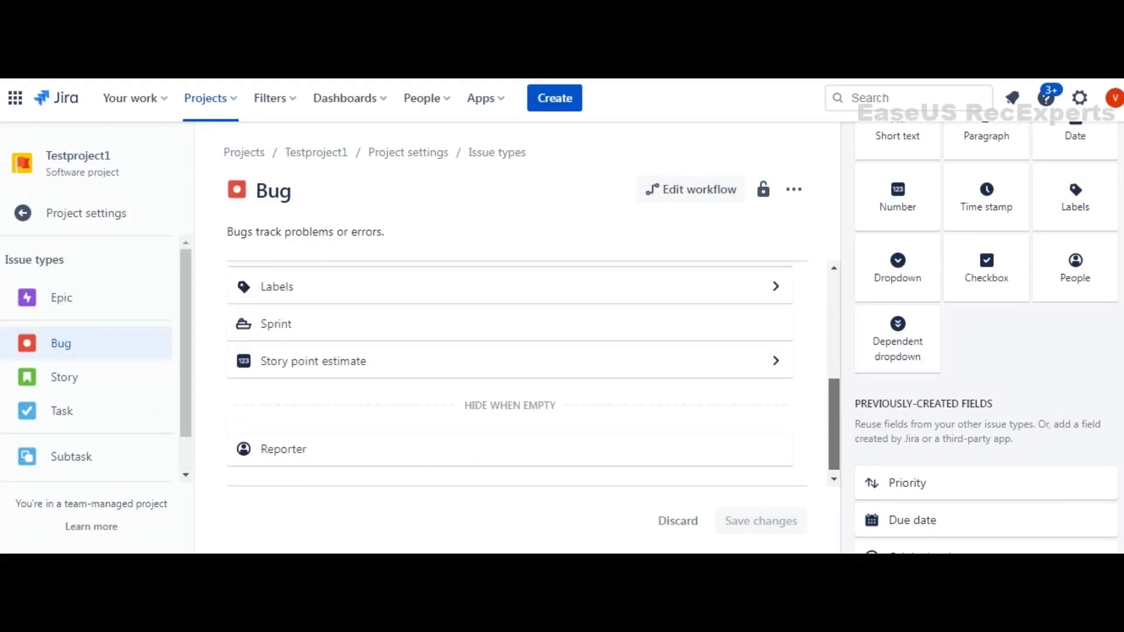
pyautogui.scroll(5, 509, 363)
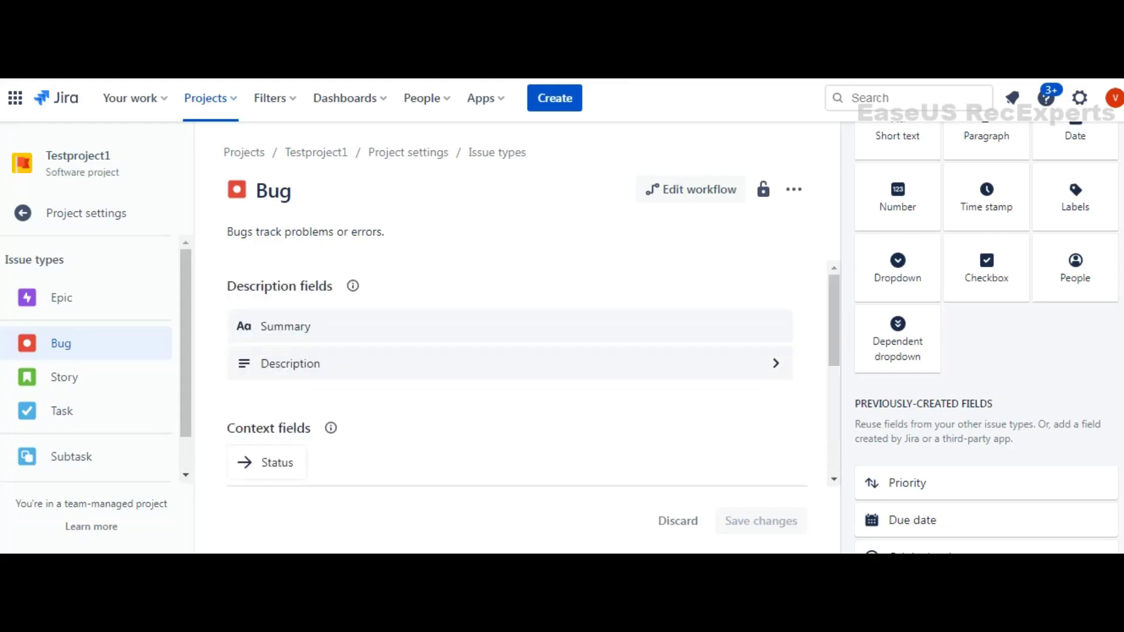
# - Add a new issue type named Testing to the project, keeping the default icon and an empty description
pyautogui.scroll(-1, 88, 363)
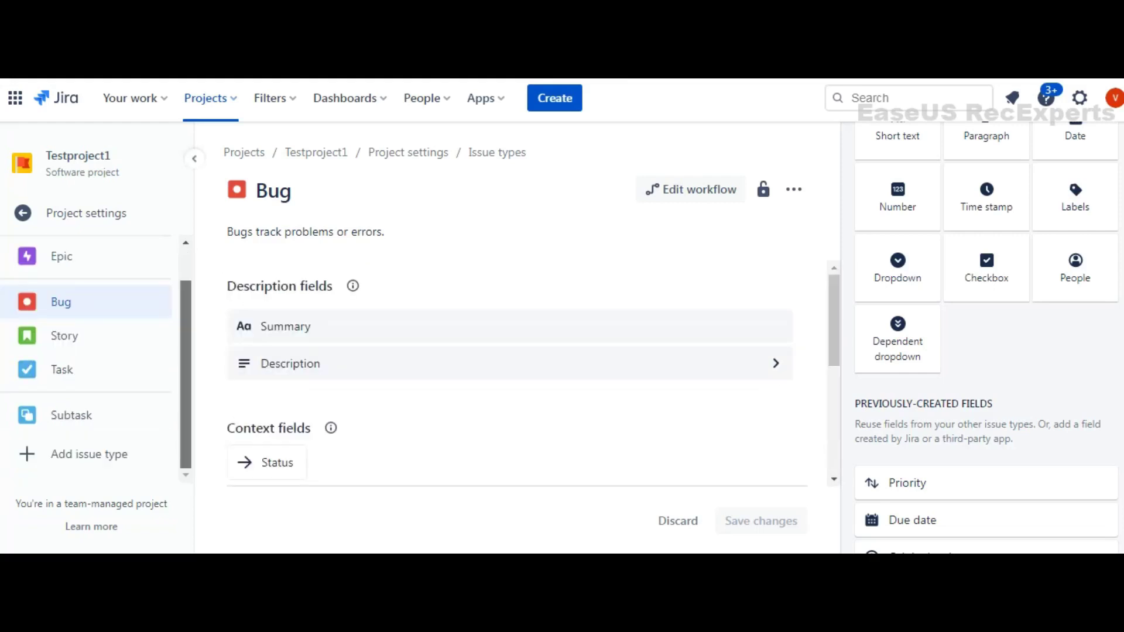
pyautogui.scroll(1, 89, 362)
pyautogui.scroll(-1, 88, 363)
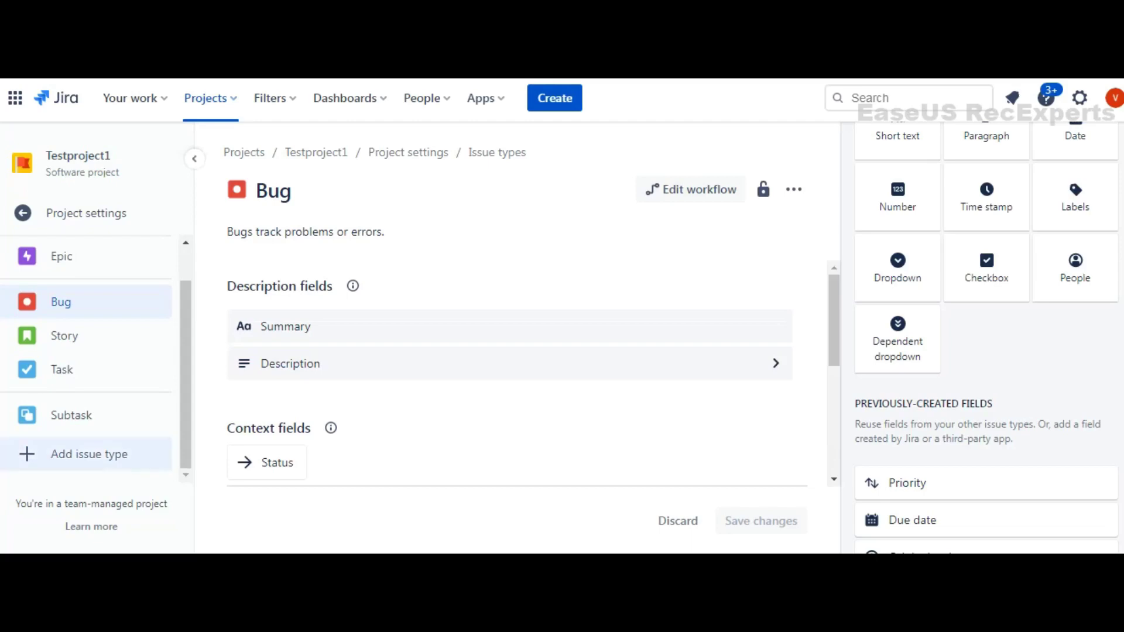
pyautogui.click(89, 453)
pyautogui.write('T')
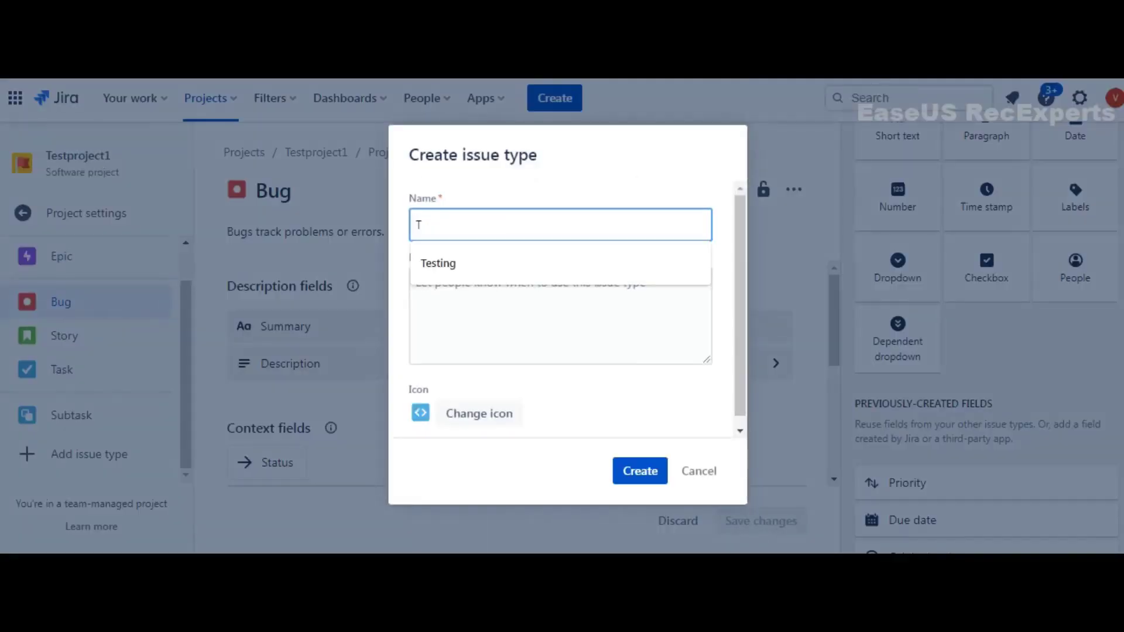
pyautogui.press('Down')
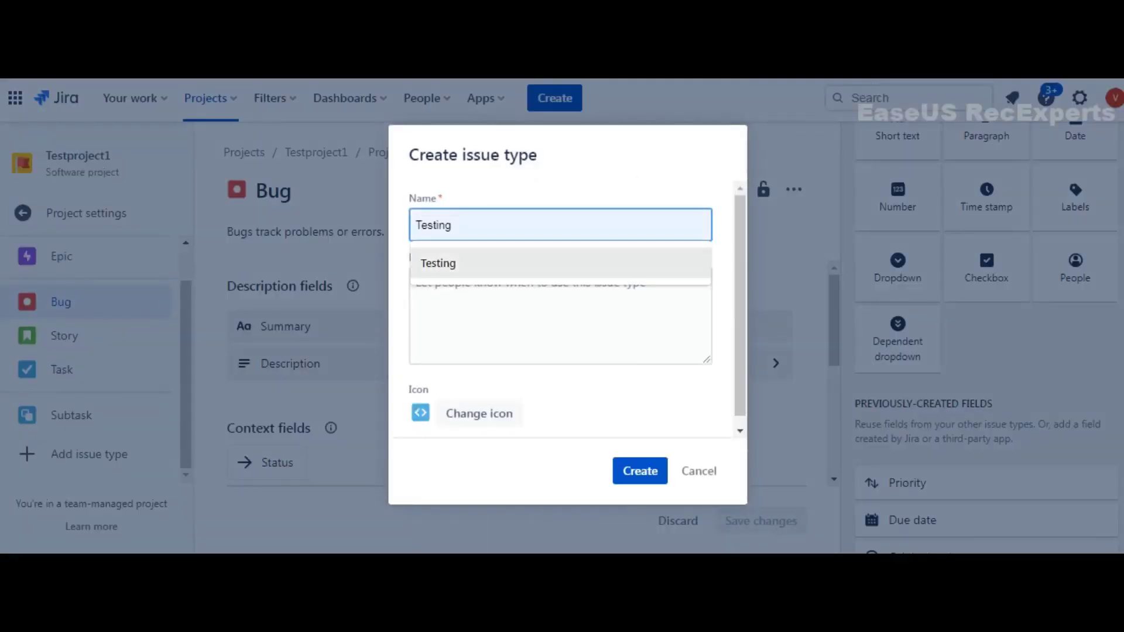
pyautogui.press('Return')
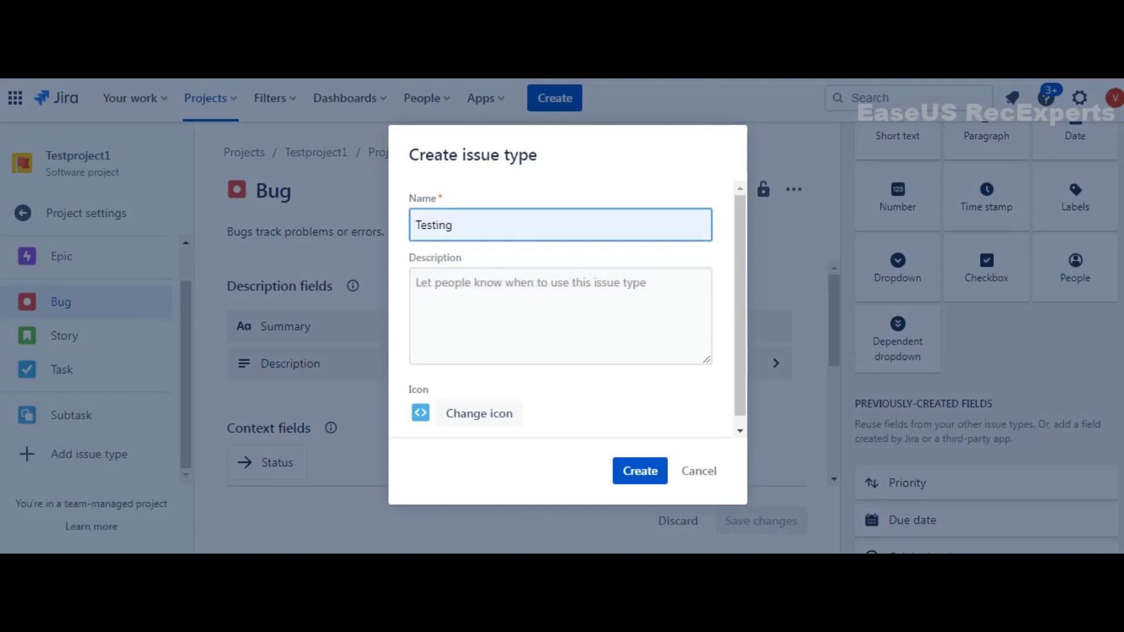
pyautogui.click(741, 431)
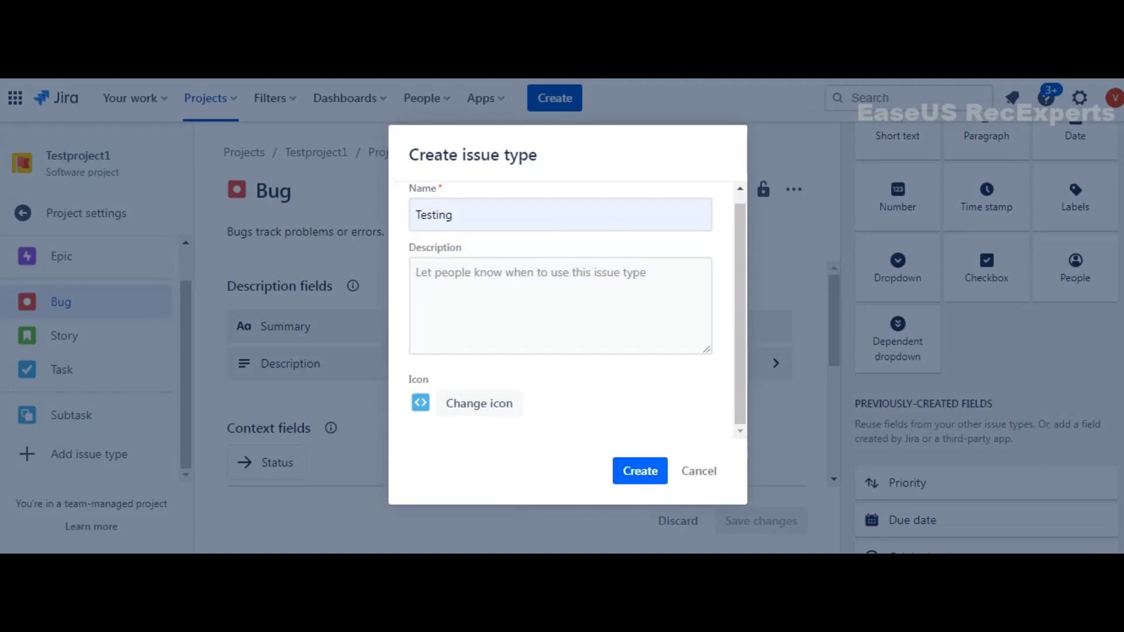
pyautogui.click(640, 471)
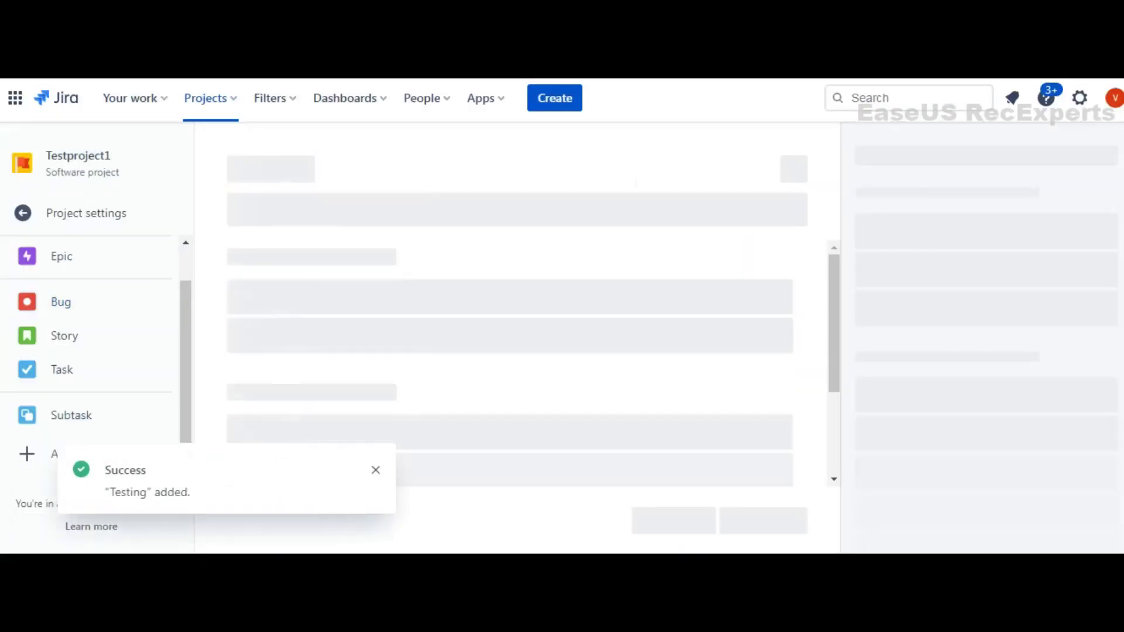